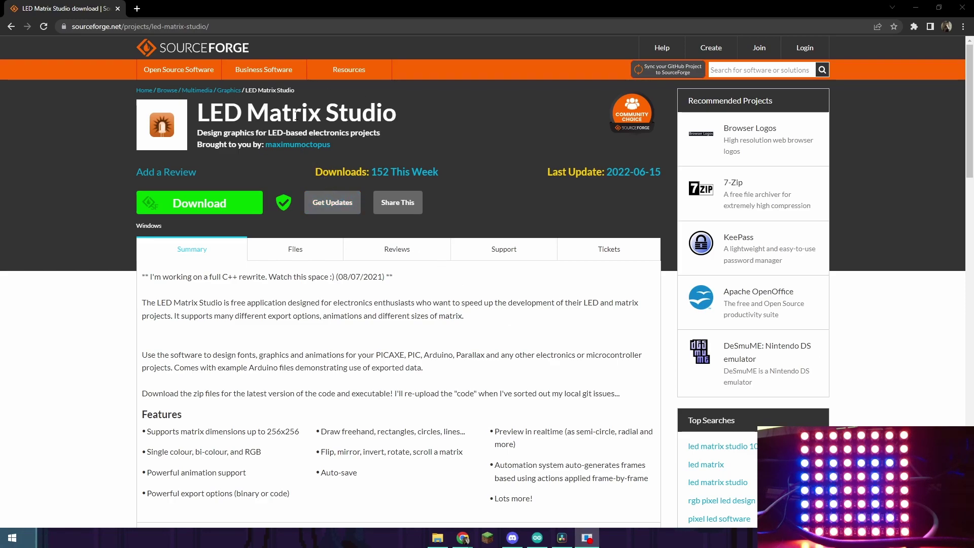
Show the project's Files page listing LEDMatrixStudio.zip (19.8 MB) among 10 items.
left_click(301, 246)
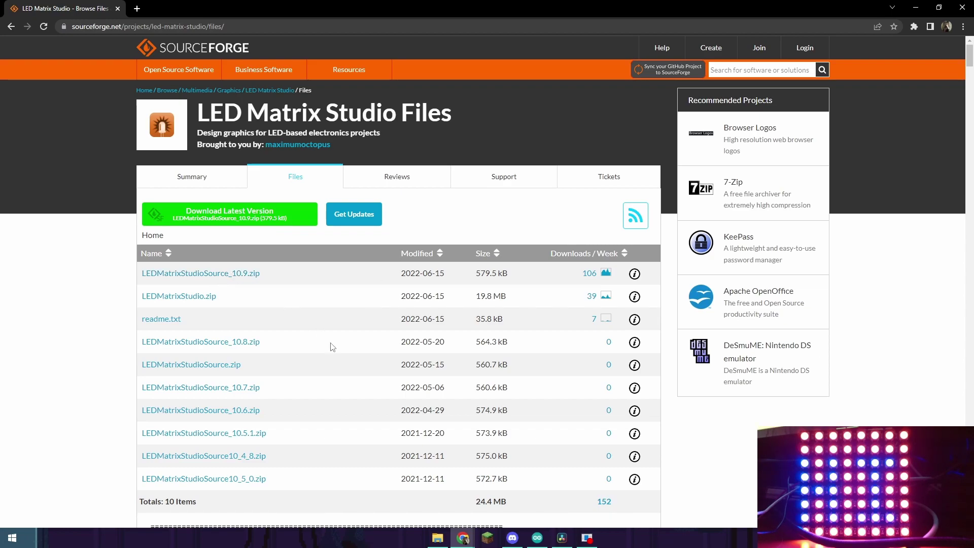
Run LEDMatrixStudio.64.exe from Downloads > LEDMatrixStudio (2) > LEDMatrixStudio.
left_click(437, 538)
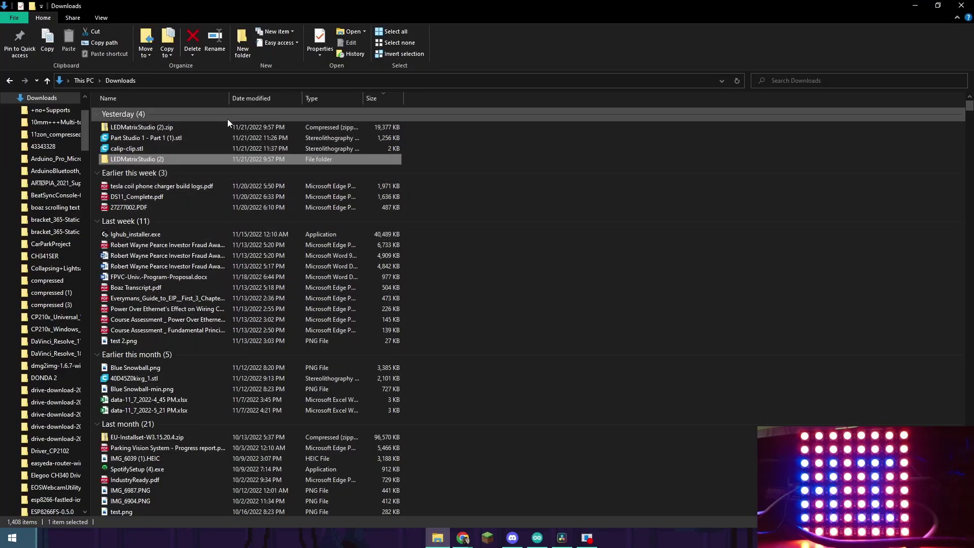
left_click(211, 129)
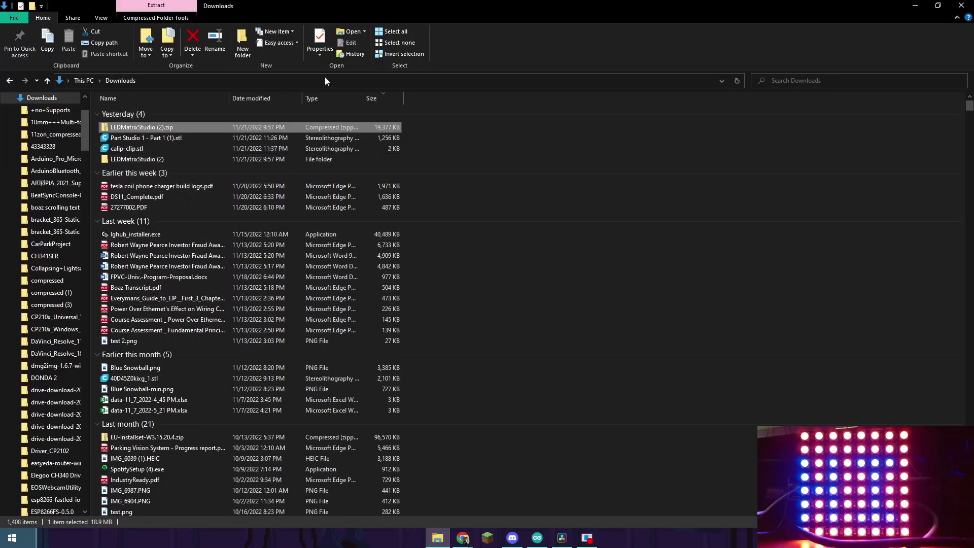
double_click(175, 158)
double_click(168, 111)
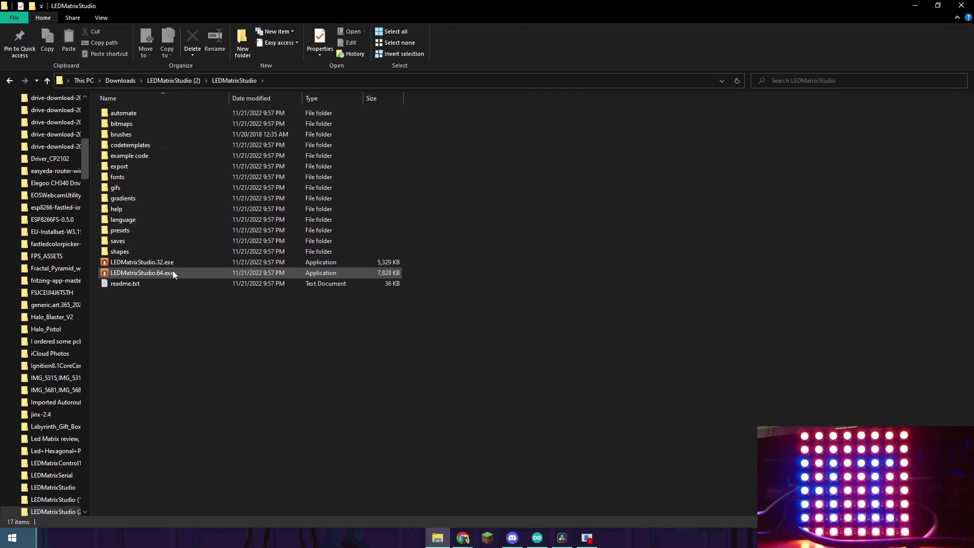
double_click(173, 274)
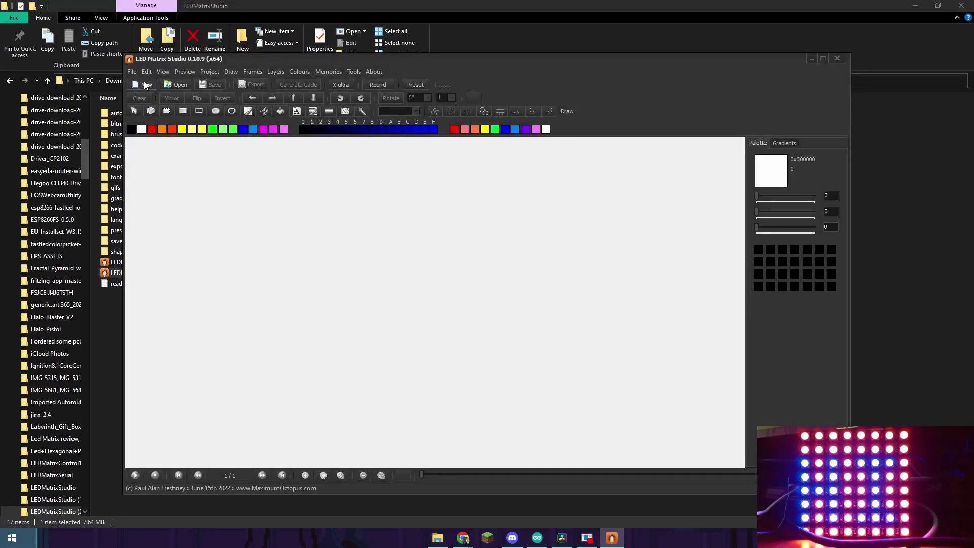
Create a new RGB 8 x 8 matrix with round pixel shape (256 bytes).
left_click(145, 85)
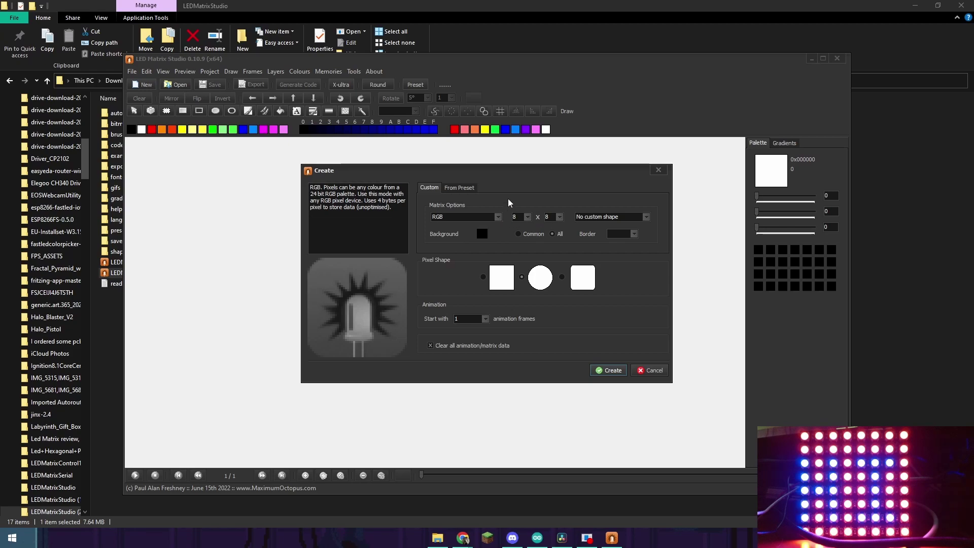
left_click(599, 372)
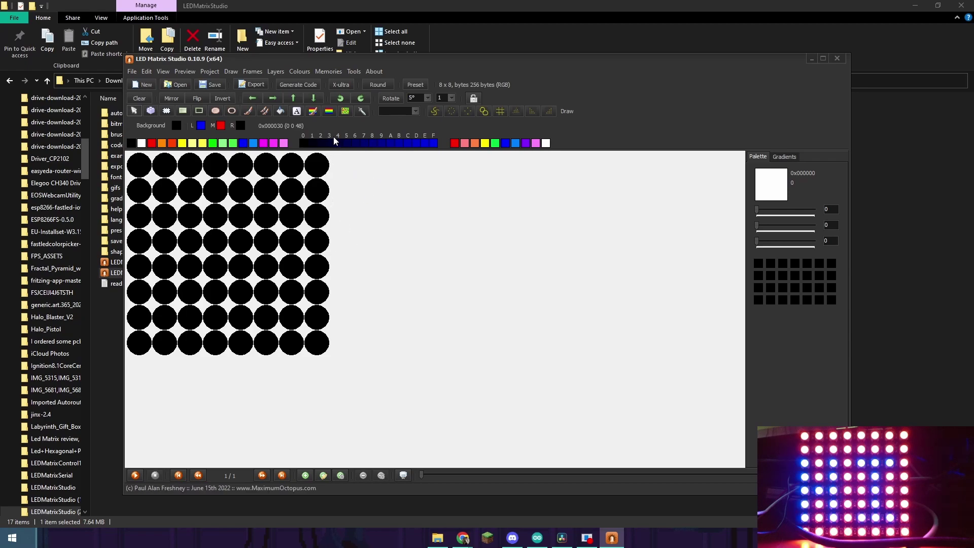
Maximize the window, then switch Pixel Size to Tiny and back to X-ultra.
double_click(408, 59)
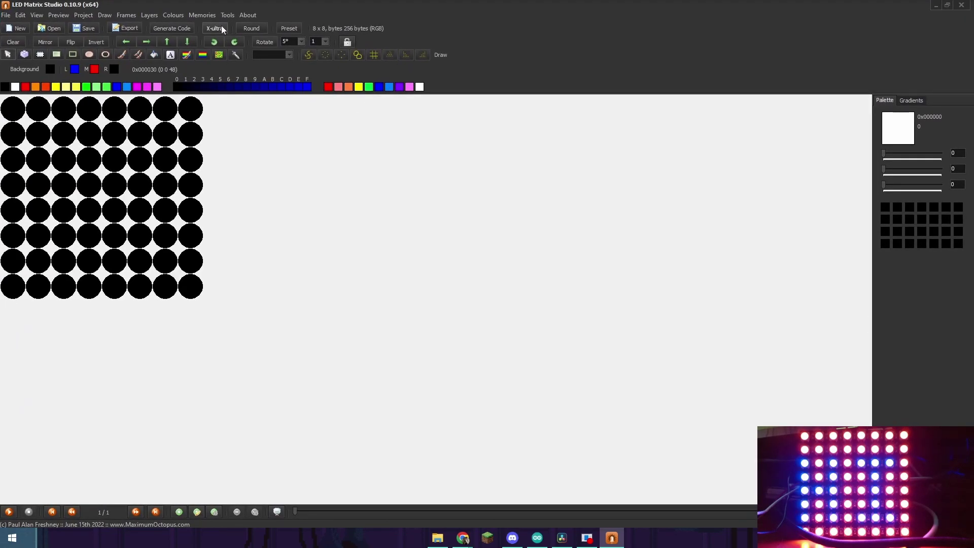
left_click(215, 28)
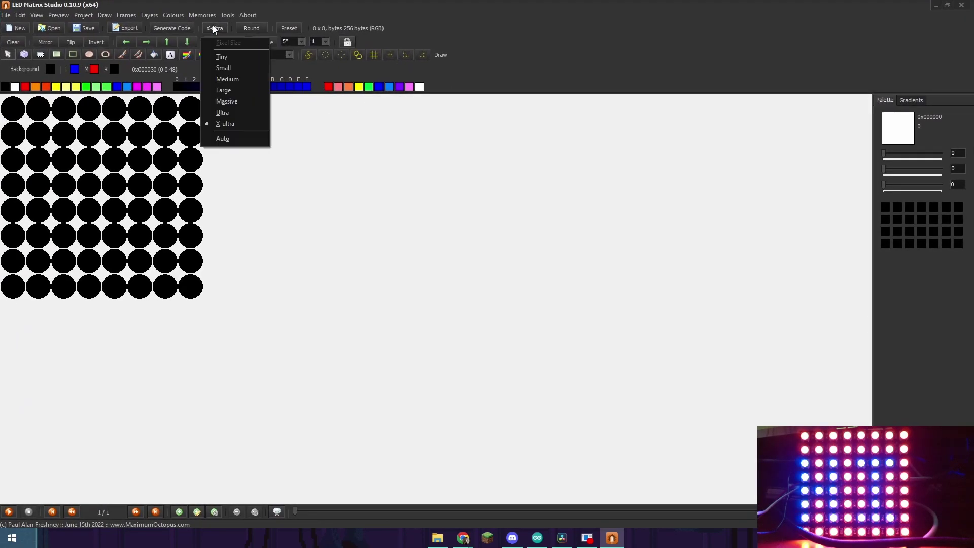
left_click(224, 57)
left_click(215, 29)
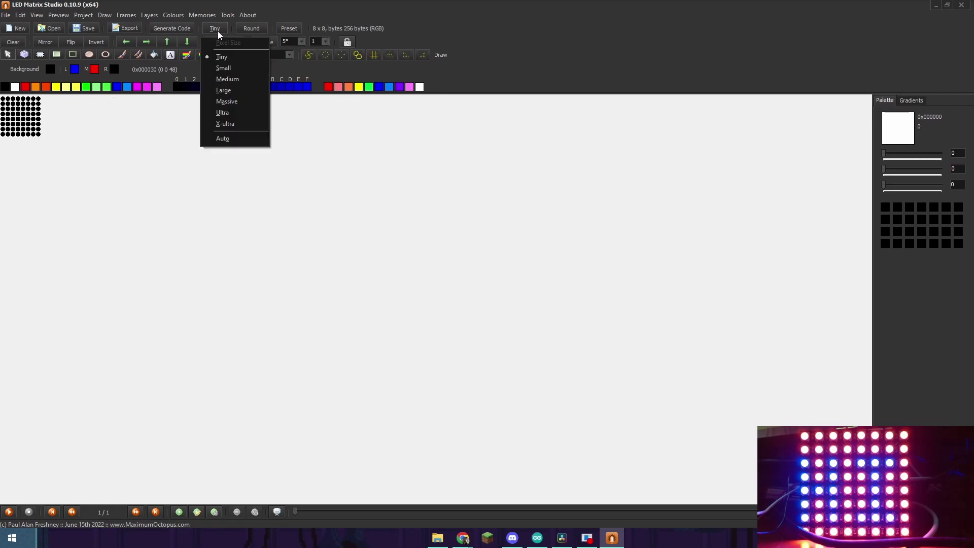
left_click(234, 125)
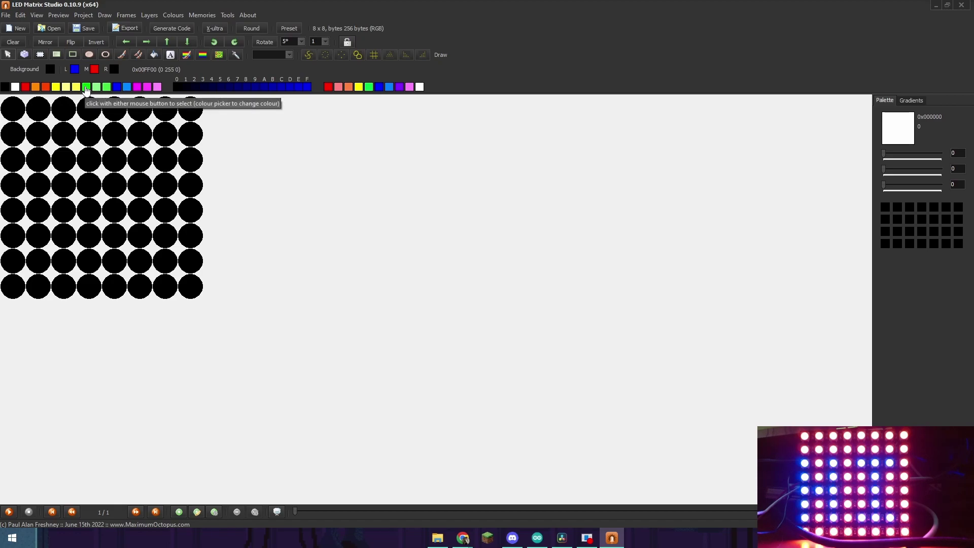
Paint a test vertical green line and a horizontal magenta line across row 3.
left_click(86, 87)
left_click_drag(89, 108, 88, 260)
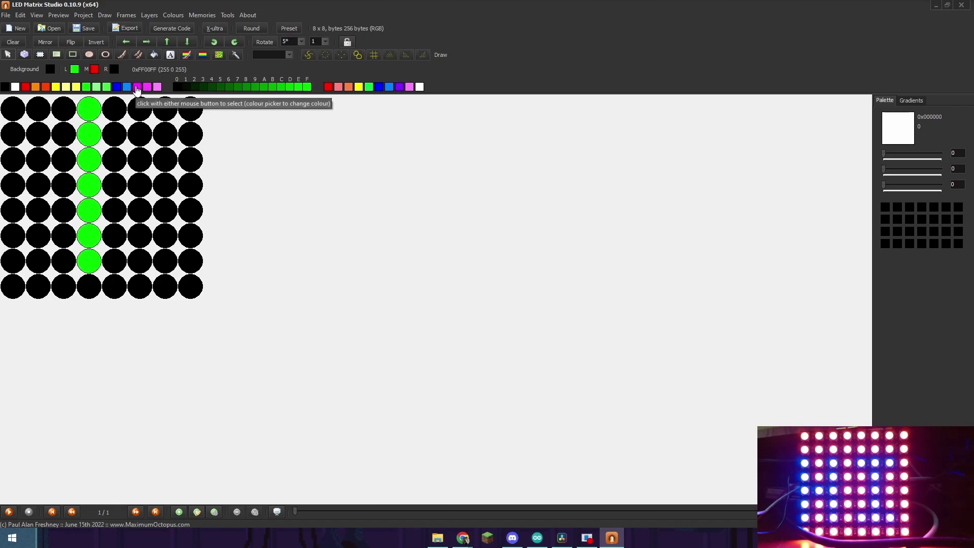
middle_click(137, 87)
left_click_drag(38, 185, 165, 185)
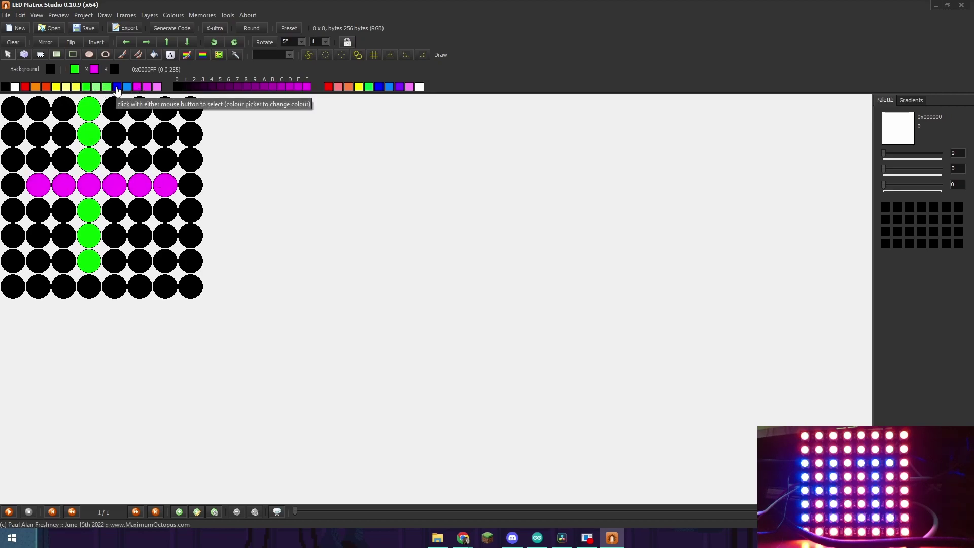
Assign blue and red as painting colours and erase the green and magenta test LEDs.
left_click(117, 87)
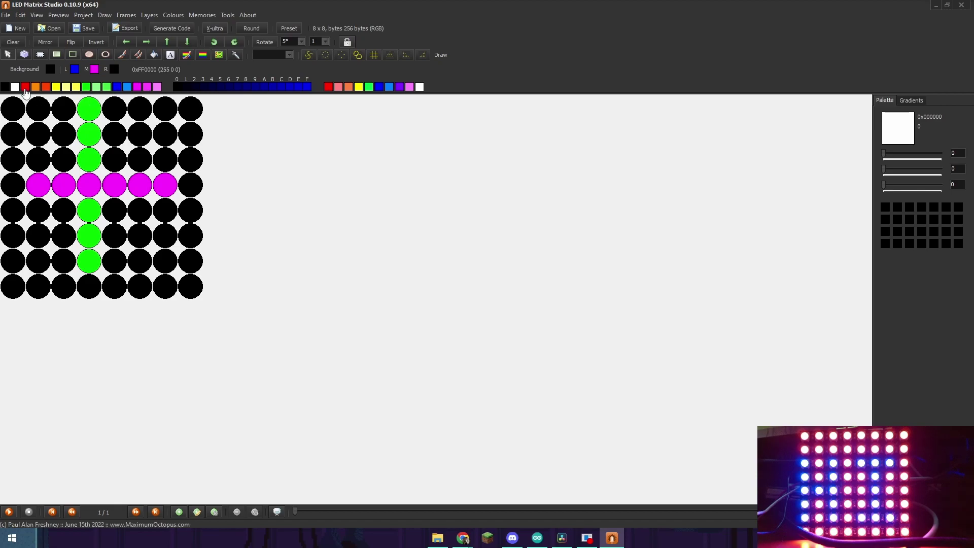
middle_click(25, 87)
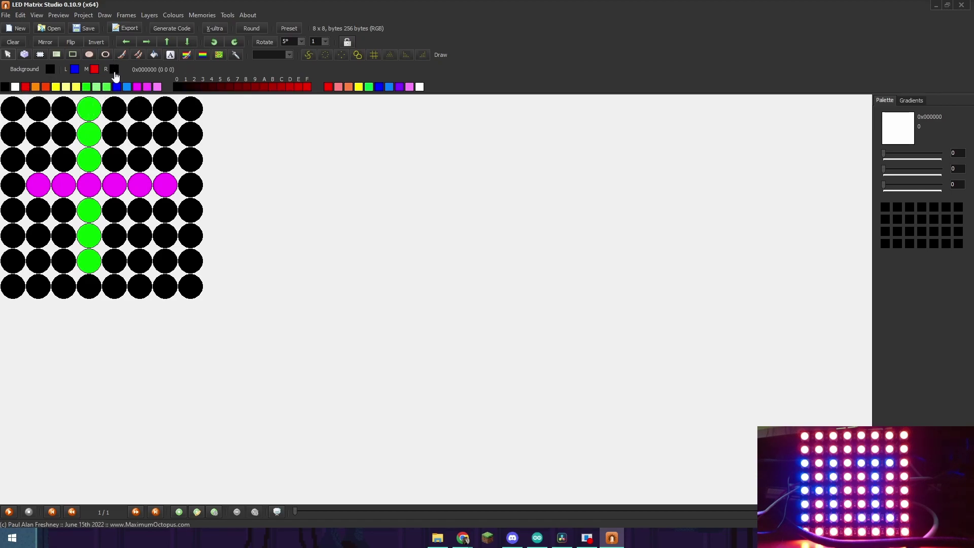
right_click(91, 109)
right_click(90, 134)
mouse_move(90, 134)
left_mouse_down()
mouse_move(90, 277)
mouse_move(31, 200)
mouse_move(28, 176)
mouse_move(212, 190)
left_mouse_up()
Paint a blue 2x2 block top-left and a red 2x2 block bottom-right.
mouse_move(15, 109)
left_mouse_down()
mouse_move(9, 144)
mouse_move(36, 132)
mouse_move(37, 109)
left_mouse_up()
middle_click(195, 256)
middle_click(165, 261)
middle_click(166, 287)
middle_click(191, 286)
Paint column 3 blue down to the bottom and column 4, rows 2–7, red.
left_click(90, 168)
left_click_drag(91, 175, 90, 284)
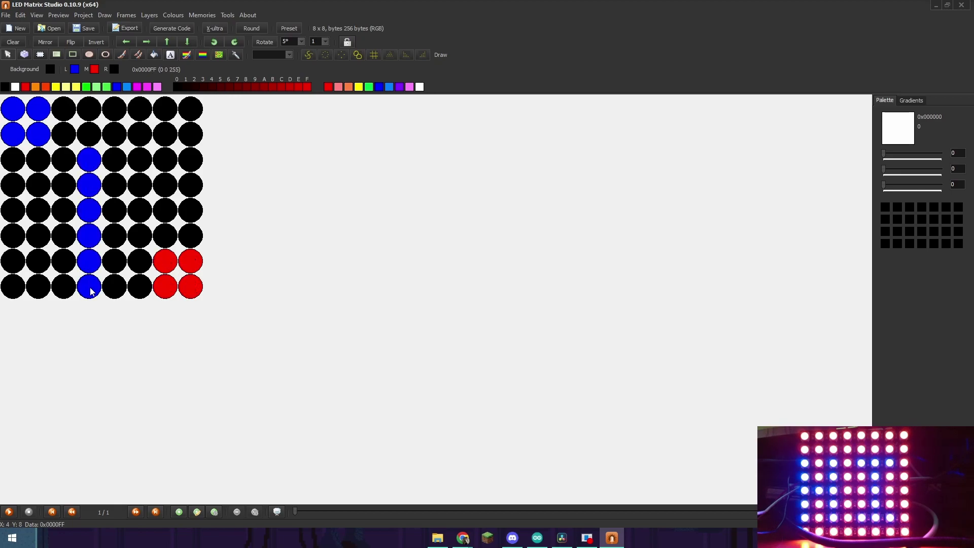
middle_click(114, 160)
middle_click(114, 185)
middle_click(114, 211)
middle_click(114, 236)
middle_click(113, 260)
middle_click(113, 285)
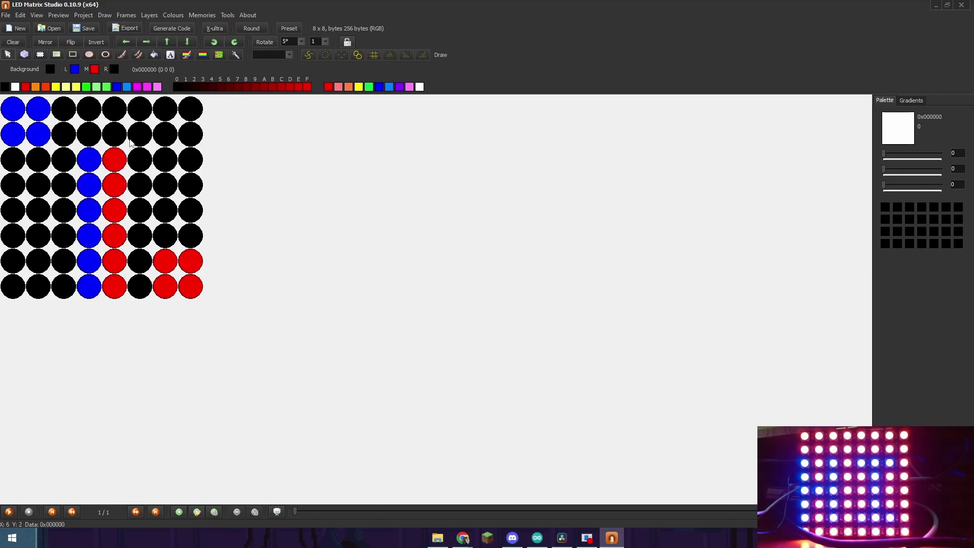
Set export format to C/C++ (FastLED), source Columns, ordered right to left.
left_click(125, 27)
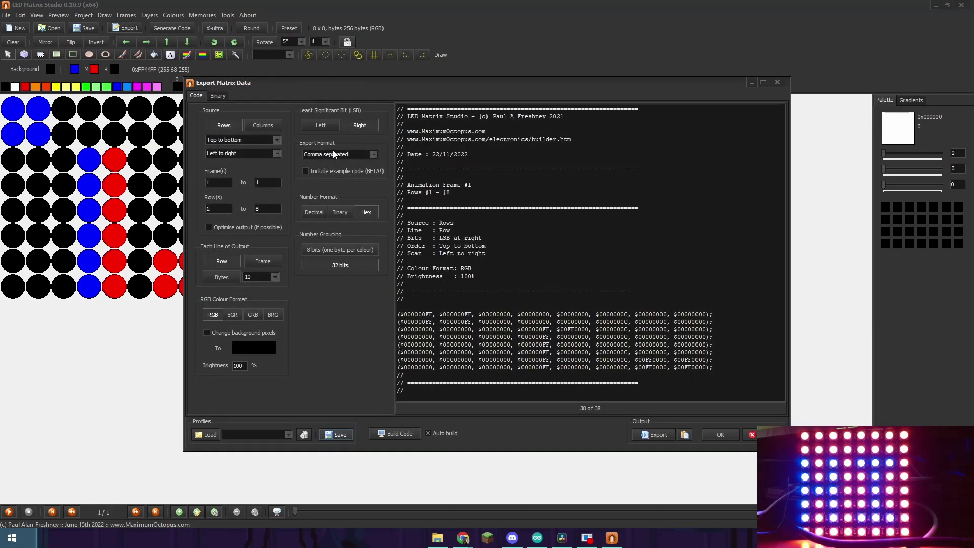
left_click(334, 154)
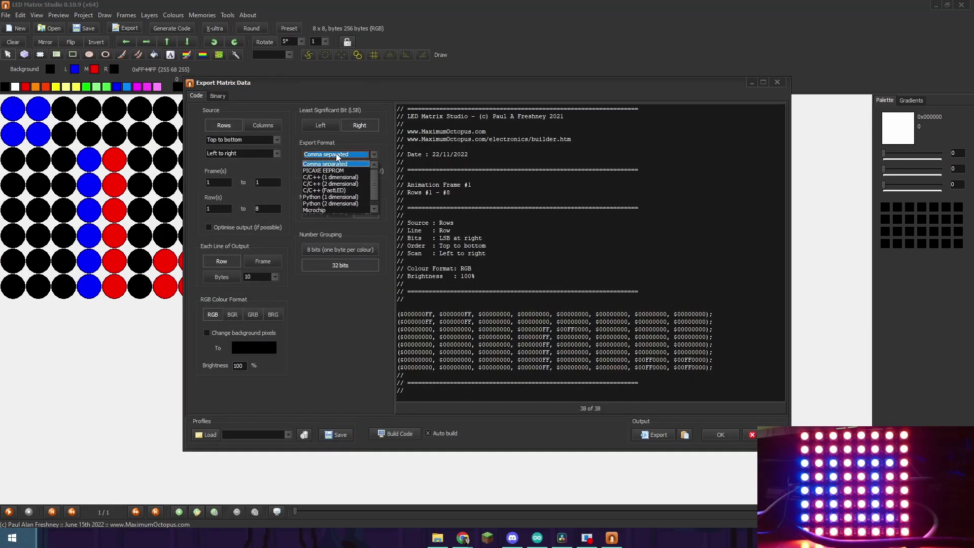
left_click(341, 194)
left_click(262, 126)
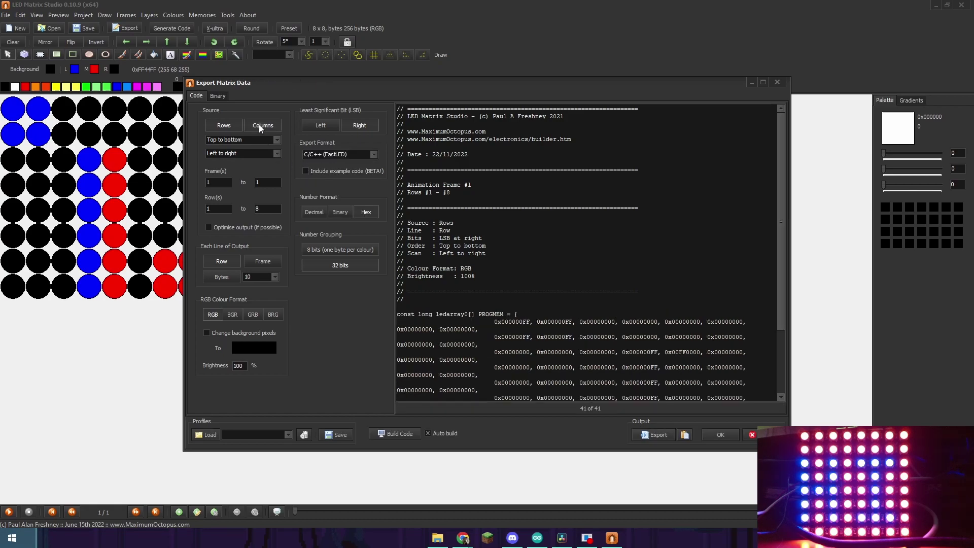
left_click(217, 142)
left_click(231, 155)
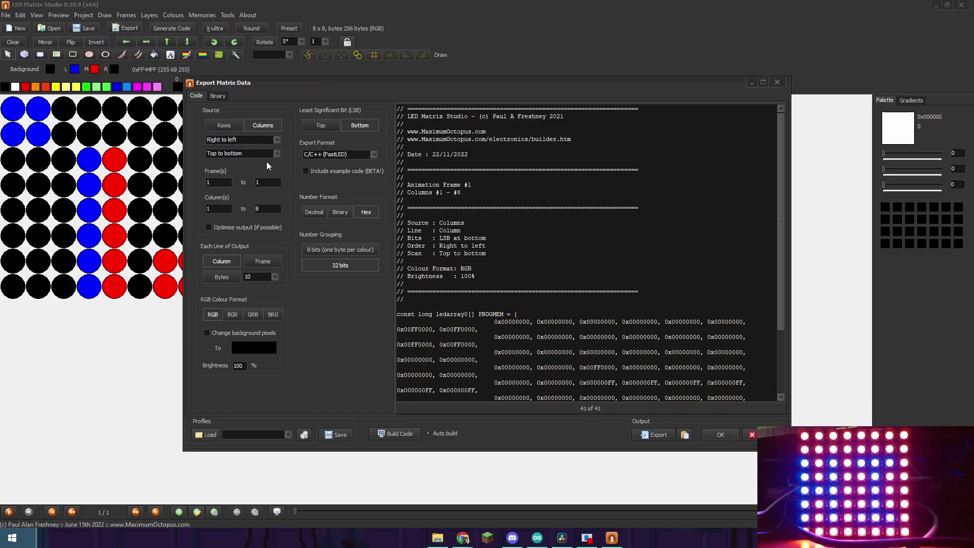
Select the whole generated ledarray0 code to carry it over.
scroll(484, 215, "down", 4)
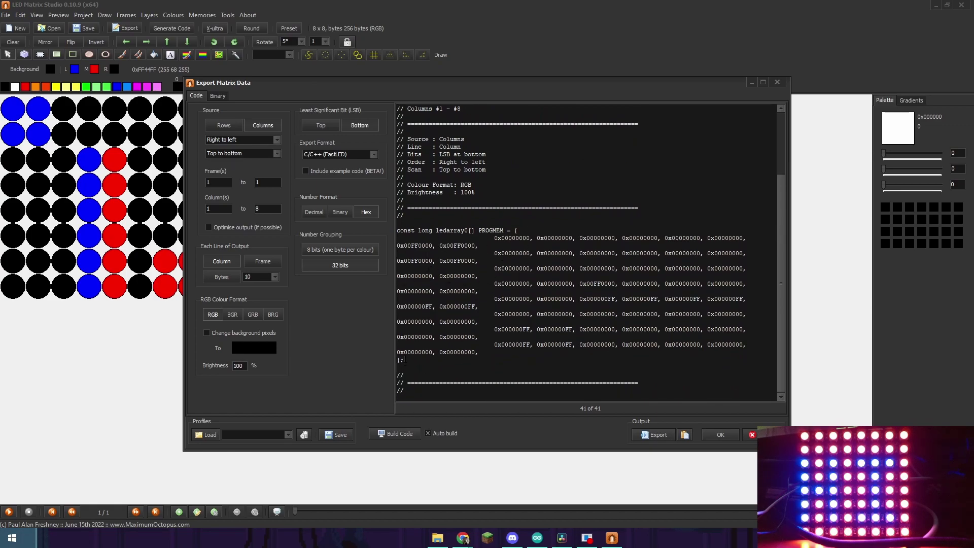
left_click_drag(406, 361, 397, 229)
key("ctrl+c")
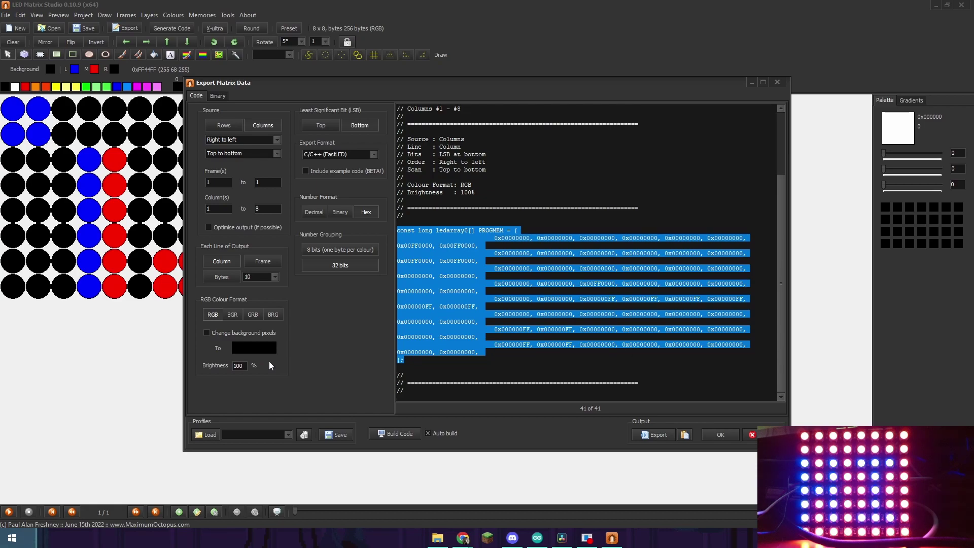
key("alt+Tab")
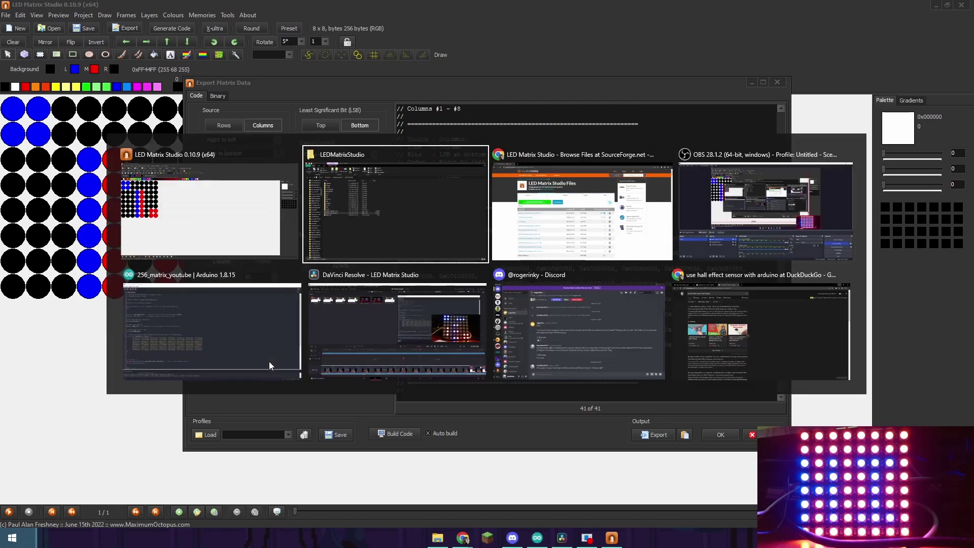
Replace the sketch's old ledarray0 declaration with the pasted exported array.
left_click(238, 357)
scroll(112, 302, "down", 3)
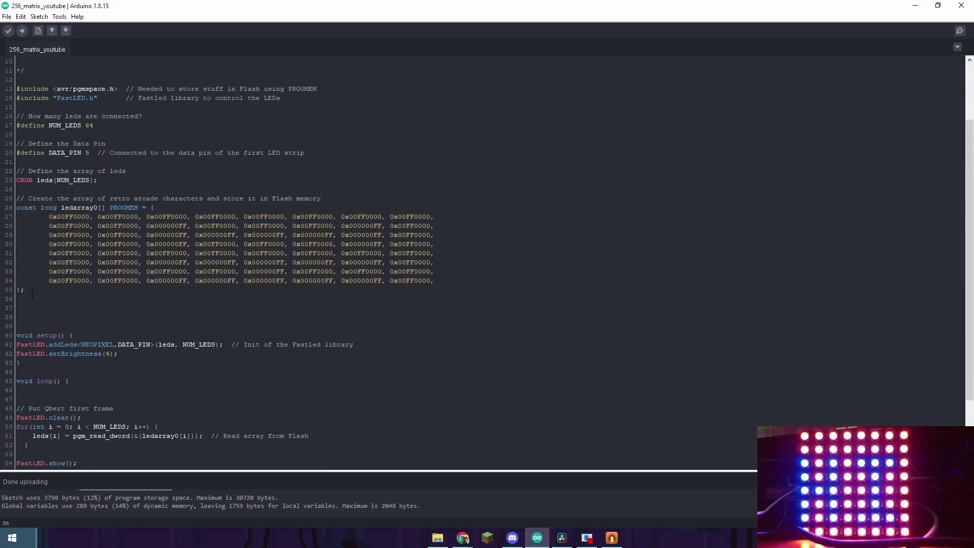
left_click_drag(32, 295, 2, 208)
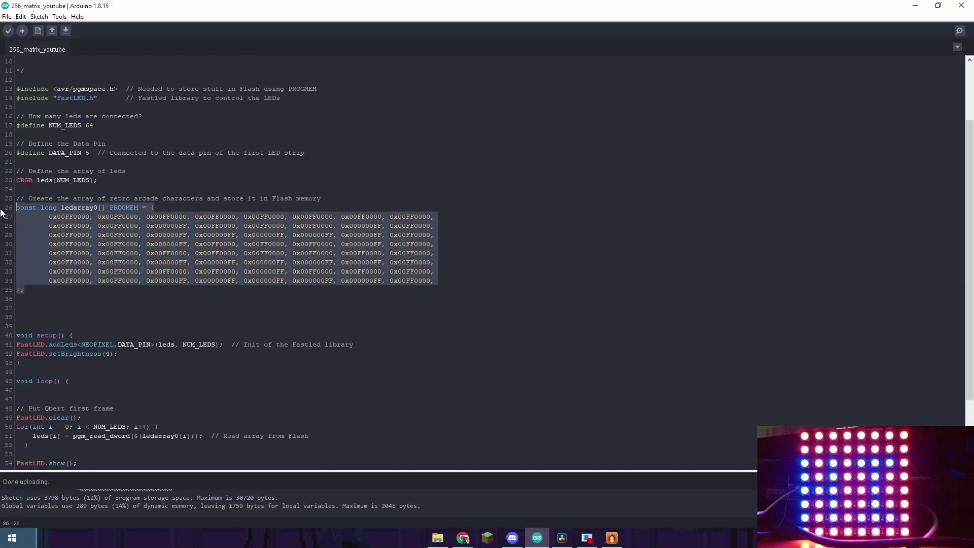
key("ctrl+v")
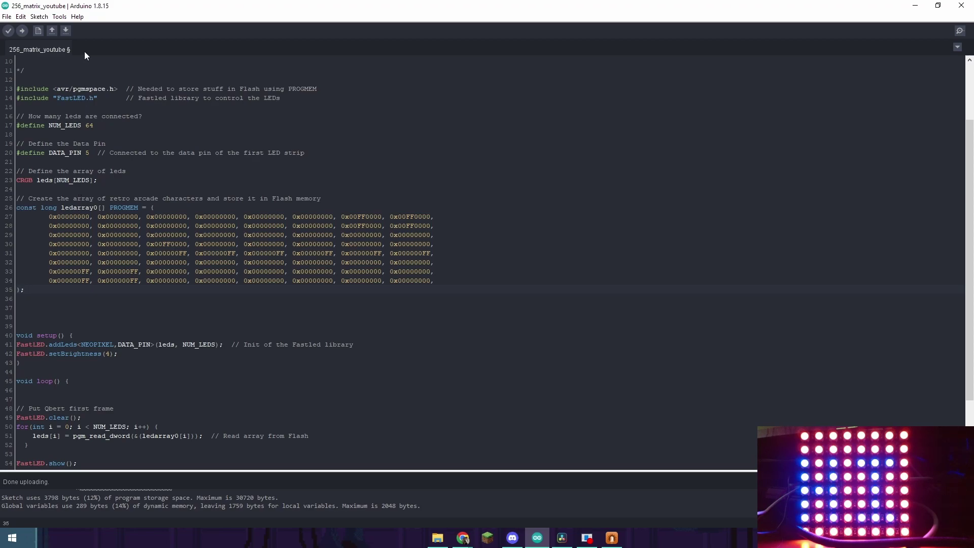
Confirm the Arduino Nano board and COM5 port, then upload the sketch.
left_click(58, 17)
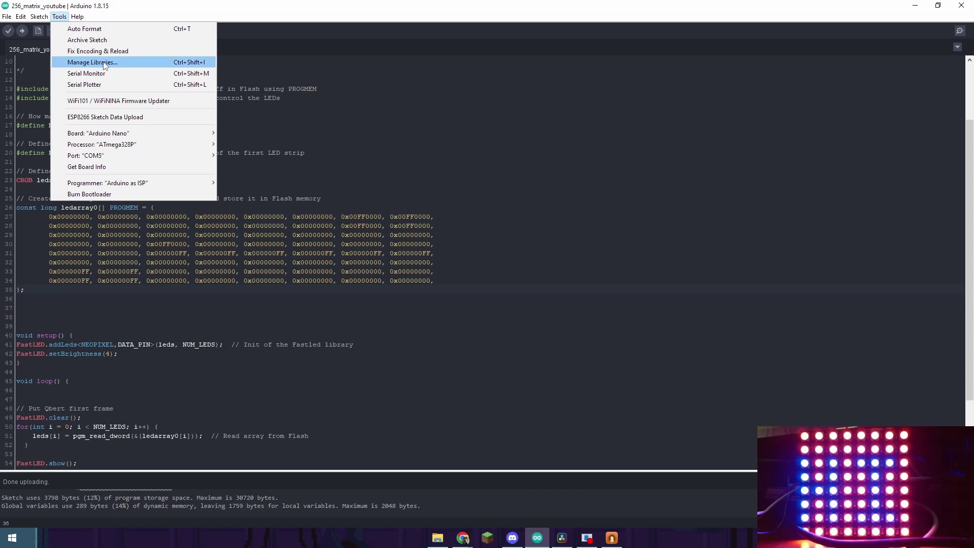
mouse_move(118, 132)
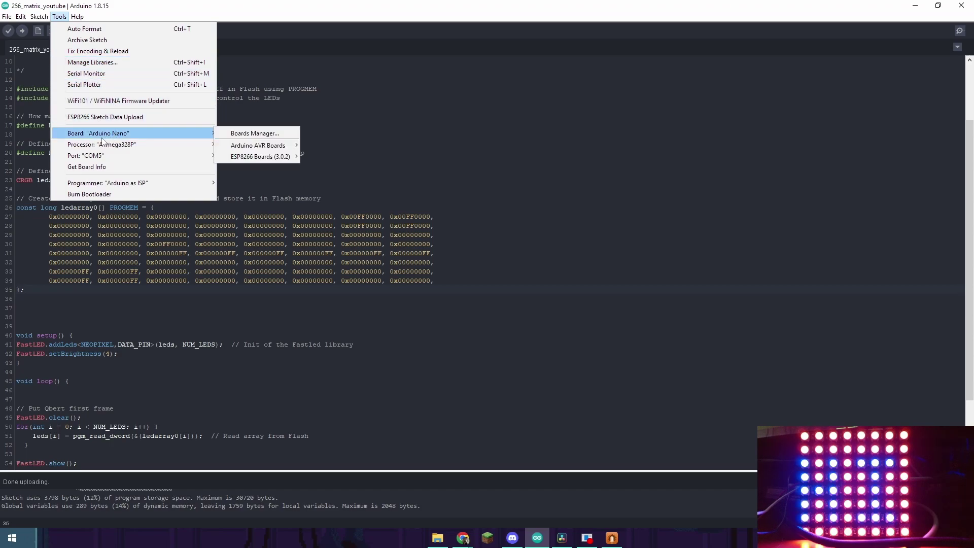
mouse_move(105, 155)
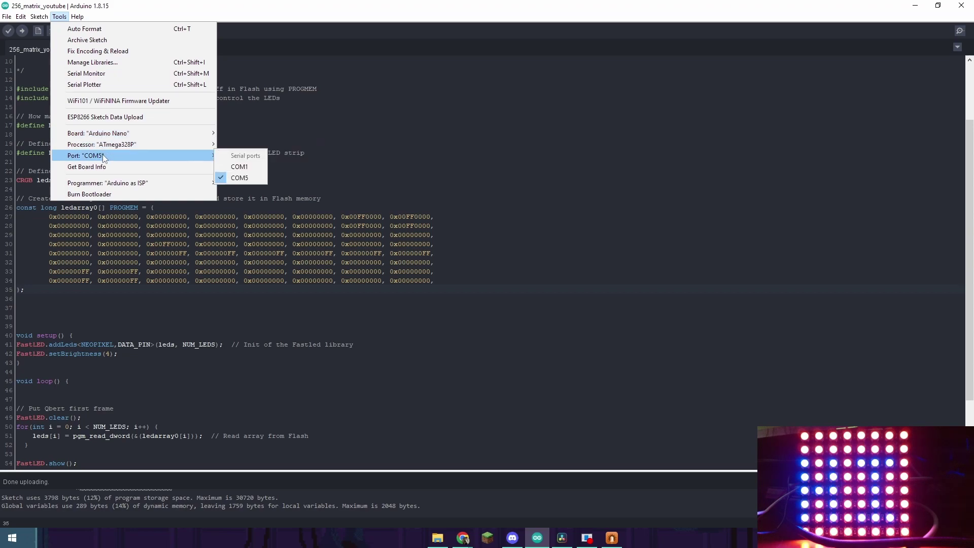
key("Escape")
left_click(21, 31)
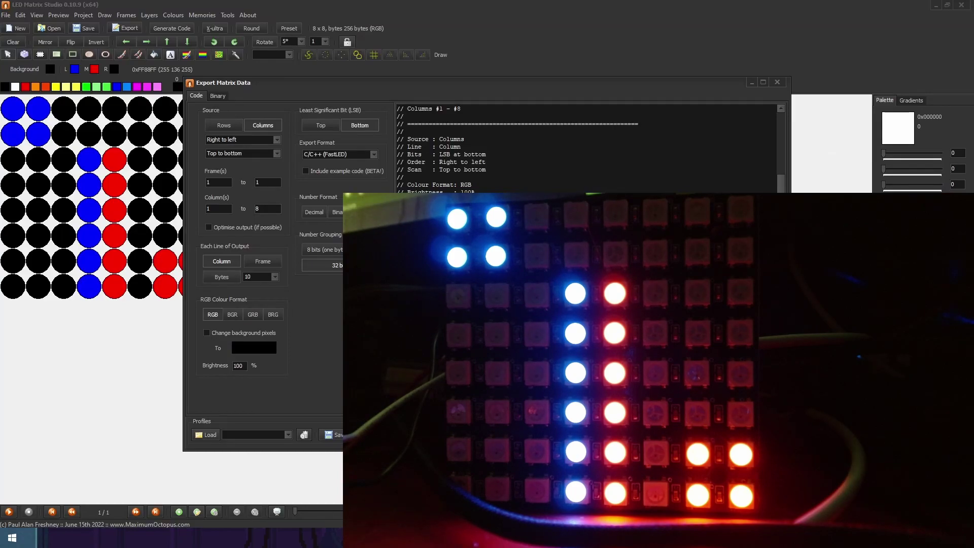
Close the export window to return to the 8x8 drawing in the editor.
key("Escape")
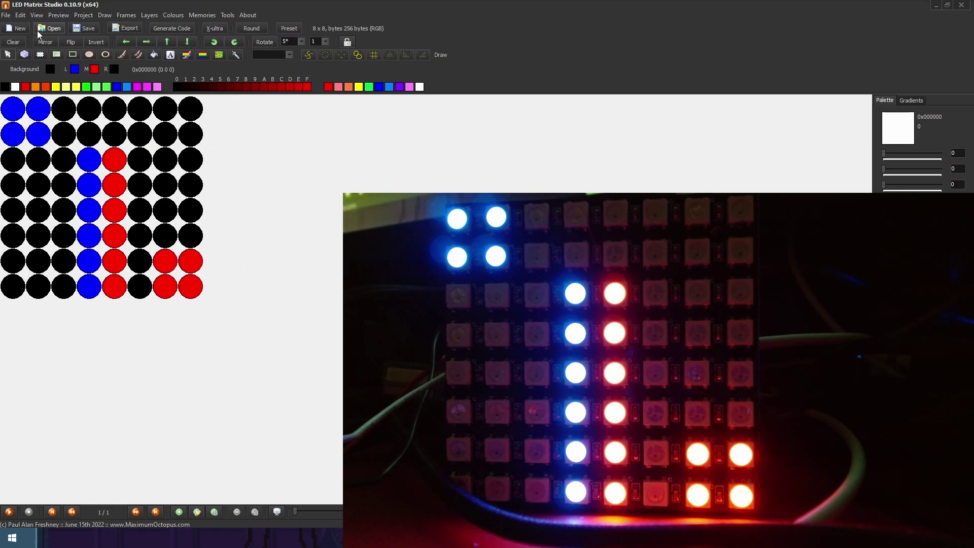
Clear the grid and write red 'HI' with the text tool from the lower-left cell.
left_click(11, 43)
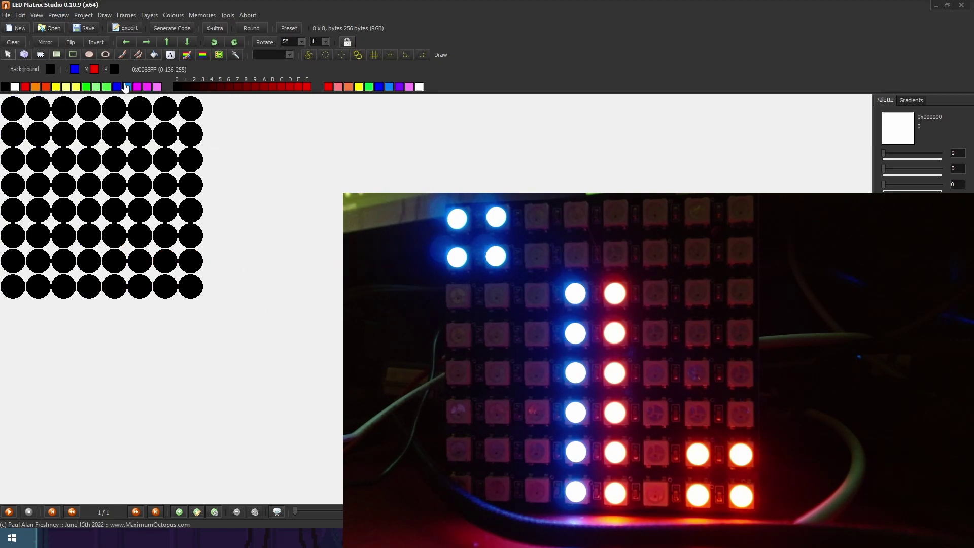
left_click(171, 55)
left_click(12, 268)
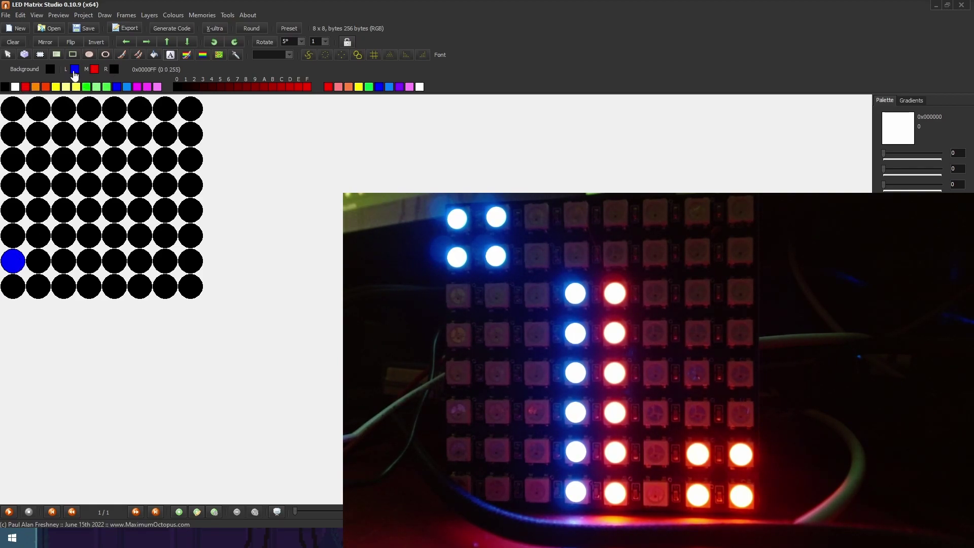
left_click(25, 88)
left_click(22, 261)
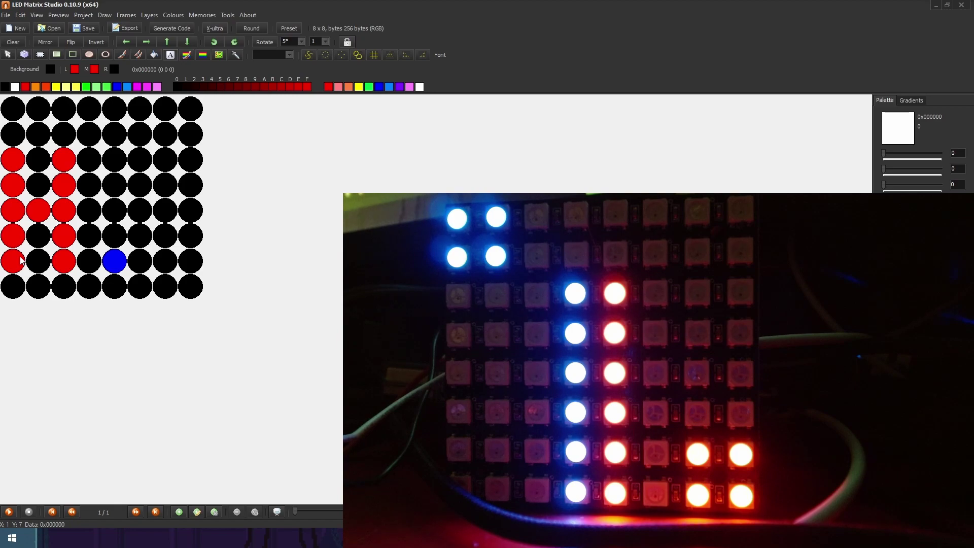
type("I")
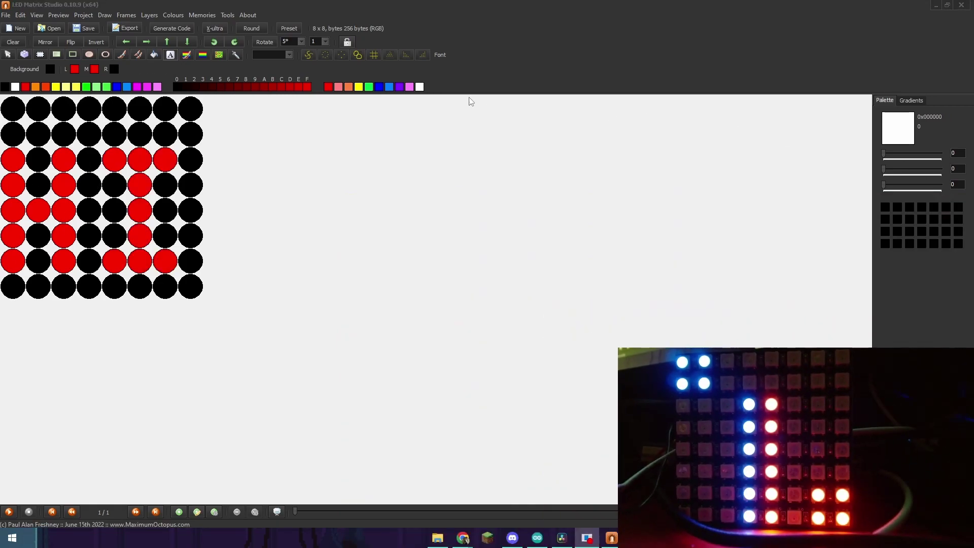
Flood-fill the black cells around the red HI with blue.
left_click(151, 56)
left_click(118, 88)
left_click(115, 110)
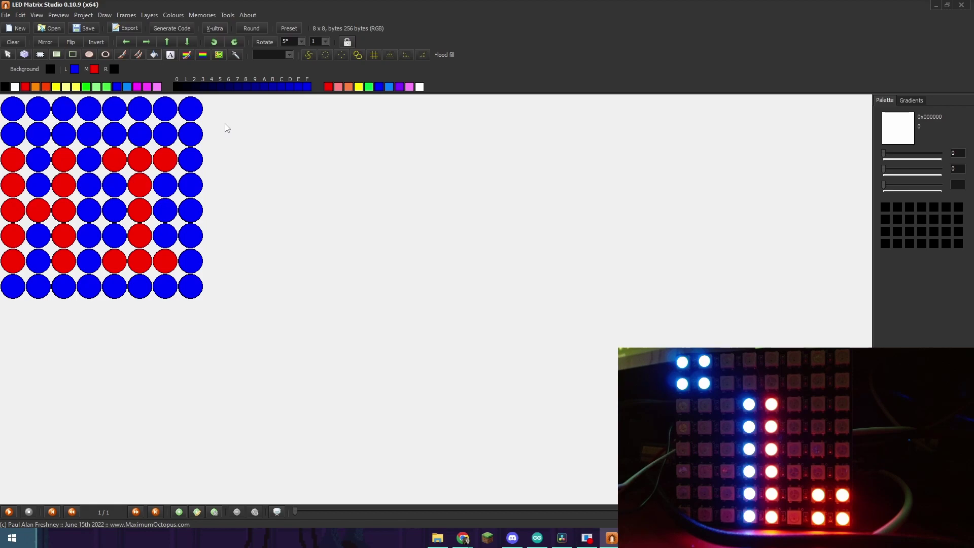
Rebuild the FastLED export code with Brightness set to 100.
left_click(124, 29)
left_click(236, 366)
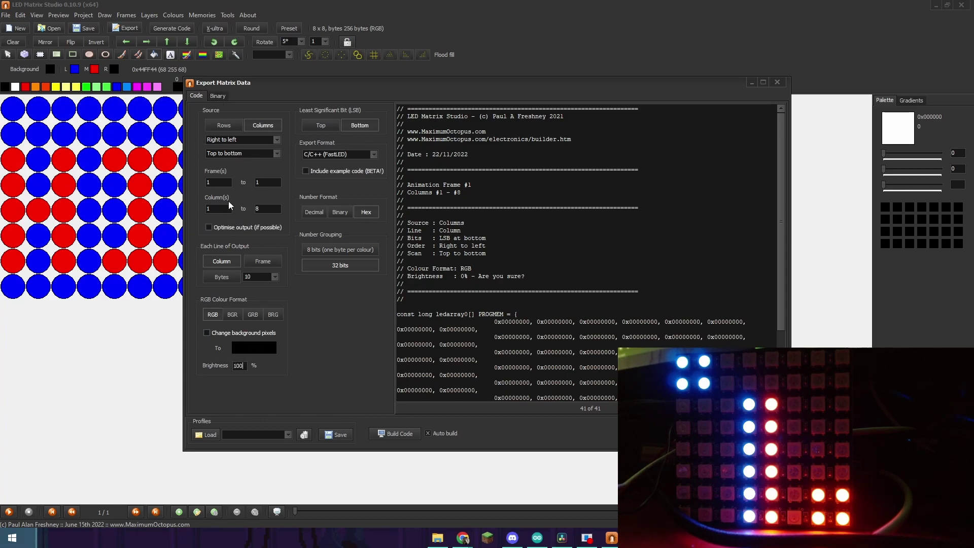
left_click(401, 433)
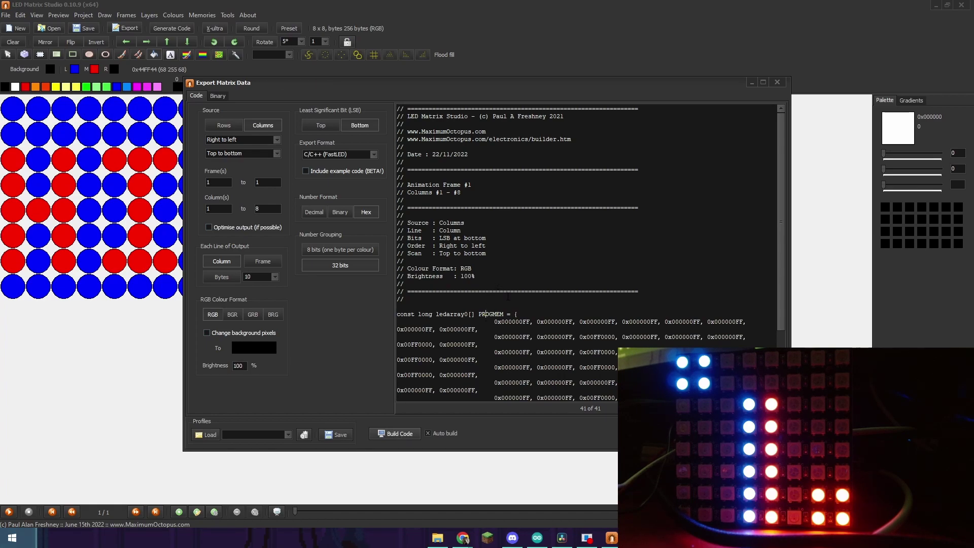
Copy the ledarray0 block from the generated code and return to the Arduino sketch.
left_click_drag(778, 272, 778, 331)
left_click_drag(405, 361, 384, 232)
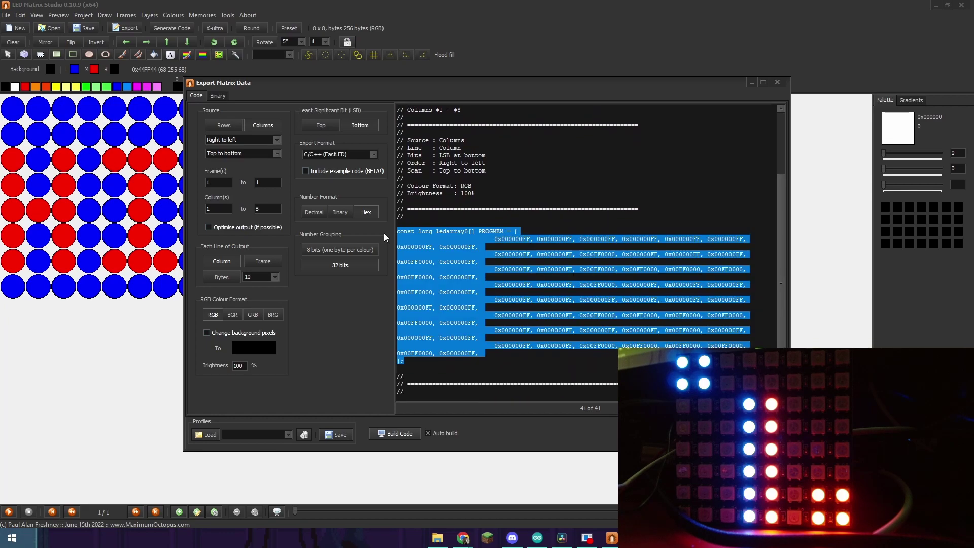
key("alt+Tab")
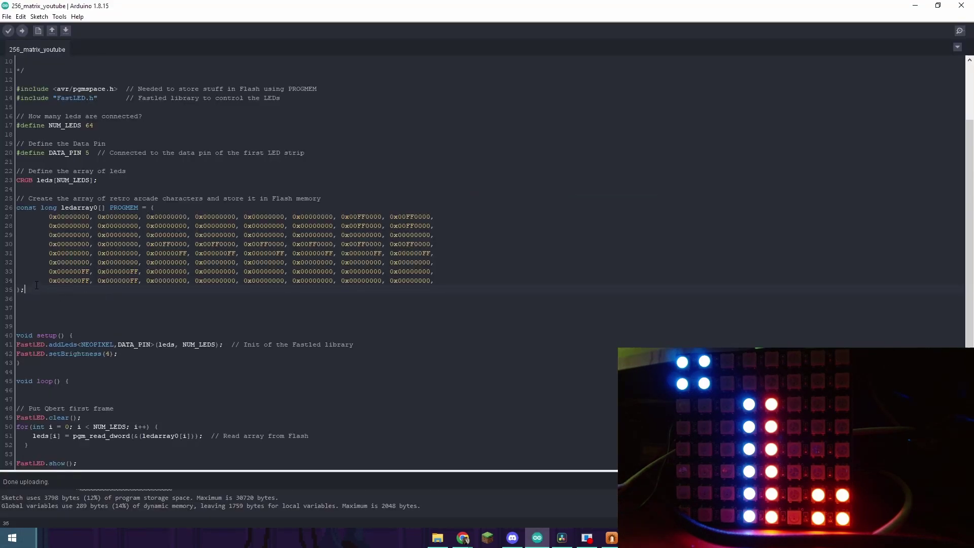
Paste the exported array over the old ledarray0 on lines 26–35 and upload the sketch.
left_click_drag(36, 285, 16, 208)
type("const long ledarray0[] PROGMEM = {         0x000000FF, 0x000000FF, 0x000000FF, 0x000000FF, 0x000000FF, 0x000000FF, 0x000000FF, 0x000000FF,         0x000000FF, 0x000000FF, 0x00FF0000, 0x000000FF, 0x000000FF, 0x000000FF, 0x00FF0000, 0x000000FF,         0x000000FF, 0x000000FF, 0x00FF0000, 0x00FF0000, 0x00FF0000, 0x00FF0000, 0x00FF0000, 0x000000FF,         0x000000FF, 0x000000FF, 0x00FF0000, 0x000000FF, 0x00FF0000, 0x000000FF, 0x00FF0000, 0x000000FF,         0x000000FF, 0x000000FF, 0x000000FF, 0x000000FF, 0x000000FF, 0x000000FF, 0x000000FF, 0x000000FF,         0x000000FF, 0x000000FF, 0x00FF0000, 0x00FF0000, 0x00FF0000, 0x00FF0000, 0x00FF0000, 0x000000FF,         0x000000FF, 0x000000FF, 0x000000FF, 0x000000FF, 0x00FF0000, 0x000000FF, 0x000000FF, 0x000000FF,         0x000000FF, 0x000000FF, 0x00FF0000, 0x00FF0000, 0x00FF0000, 0x00FF0000, 0x00FF0000, 0x000000FF, };")
left_click(22, 31)
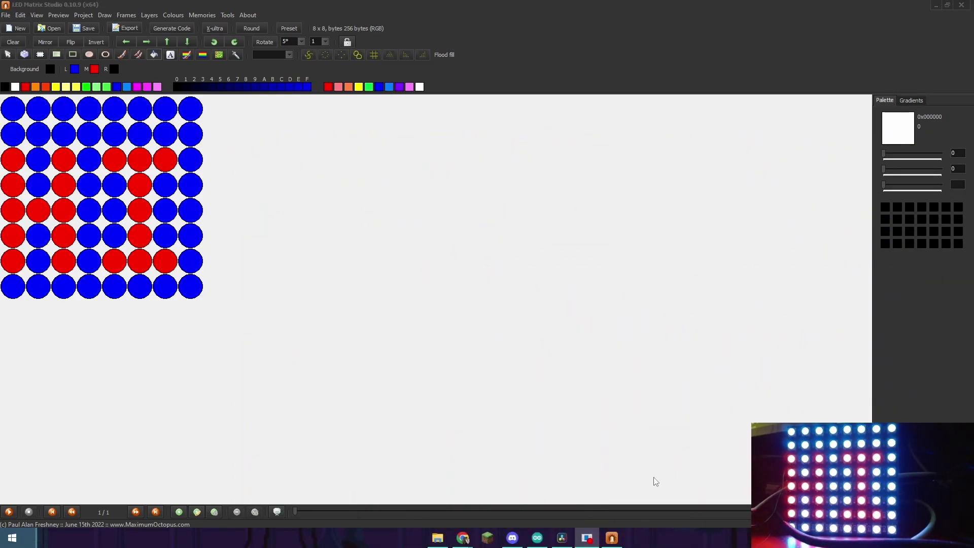
Bring the Arduino sketch forward, enlarge its font, and highlight the pgmspace and FastLED includes.
left_click(537, 537)
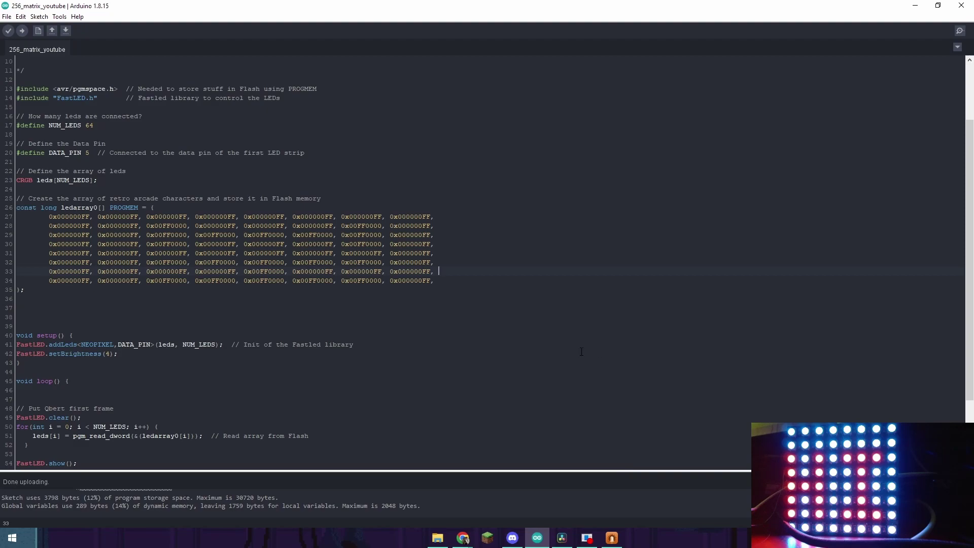
scroll(418, 285, "up", 3)
key("ctrl+plus")
triple_click(141, 208)
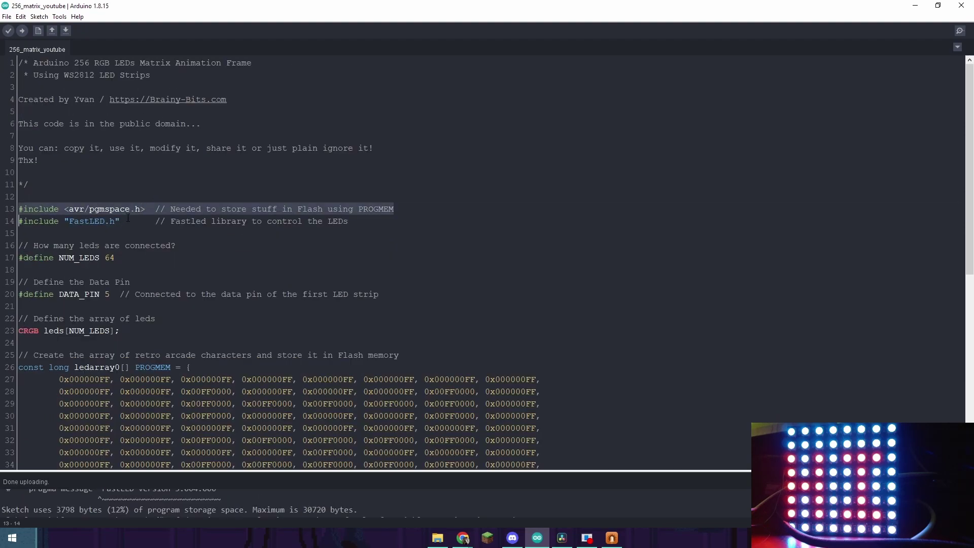
triple_click(128, 219)
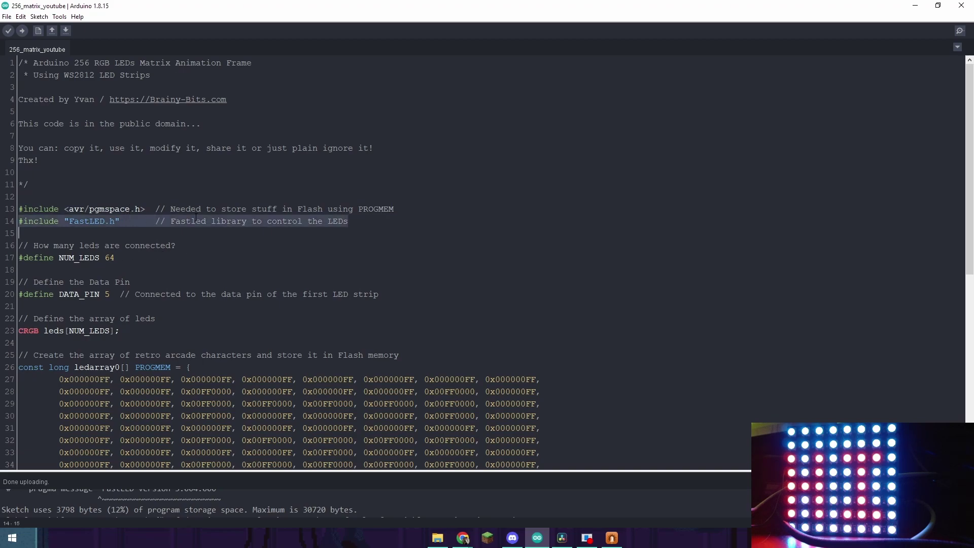
Point out the NUM_LEDS definition on line 17 and DATA_PIN on line 20.
scroll(177, 180, "down", 4)
left_click(157, 110)
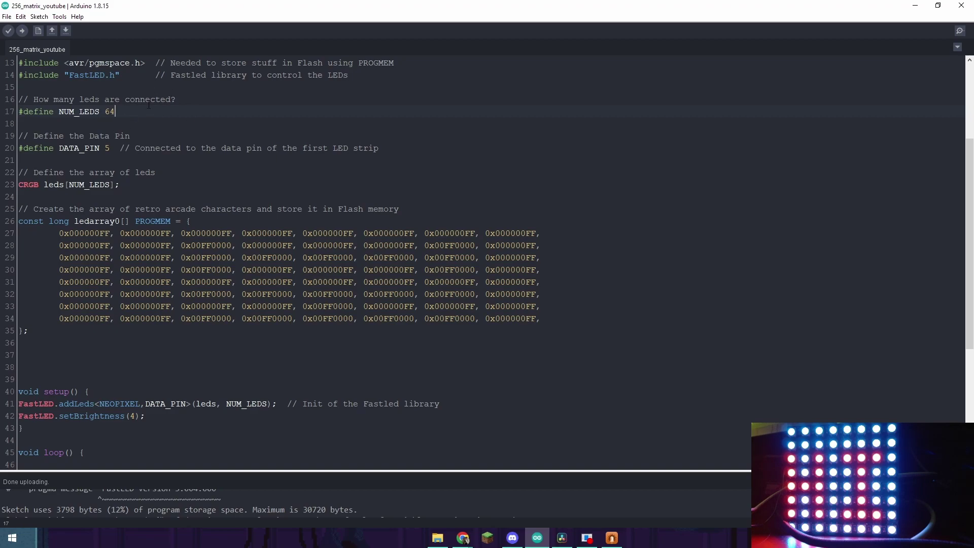
left_click(120, 148)
Highlight the leds array declaration and the ledarray0 colour array, then the brightness value in setup.
scroll(244, 121, "down", 3)
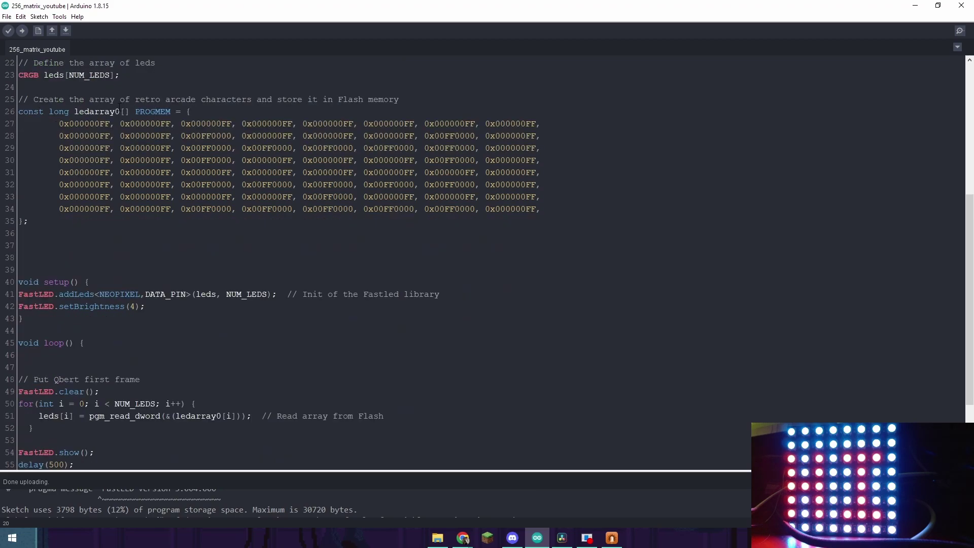
triple_click(122, 72)
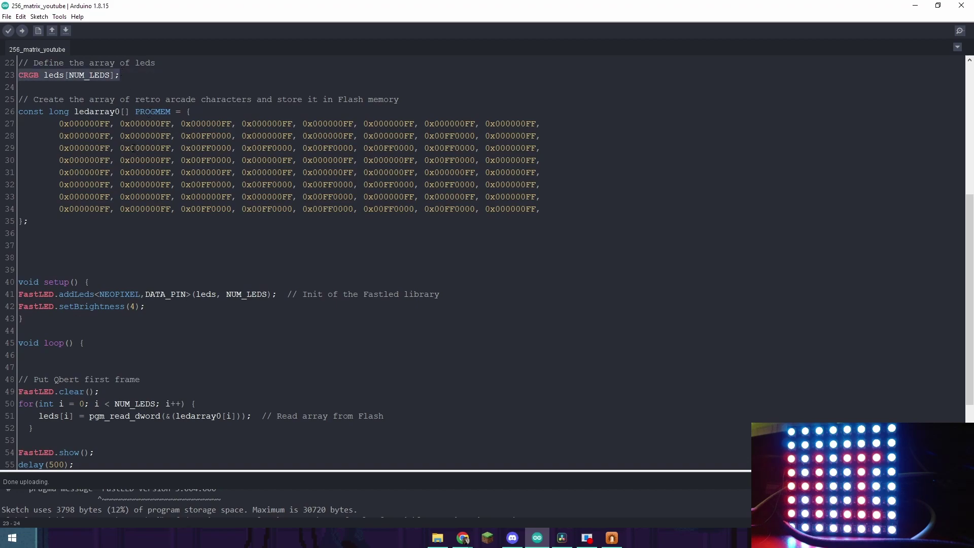
left_click_drag(44, 222, 19, 111)
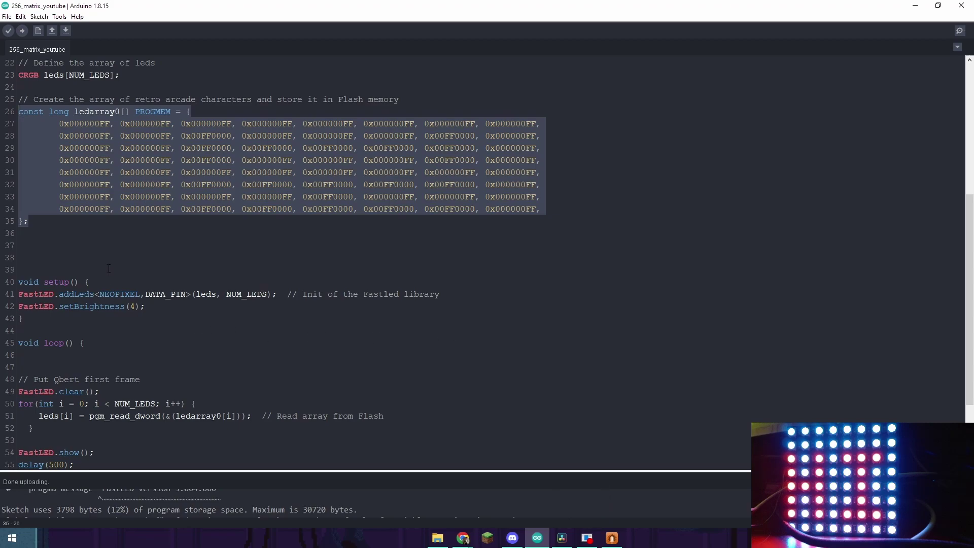
scroll(202, 327, "down", 3)
left_click(135, 196)
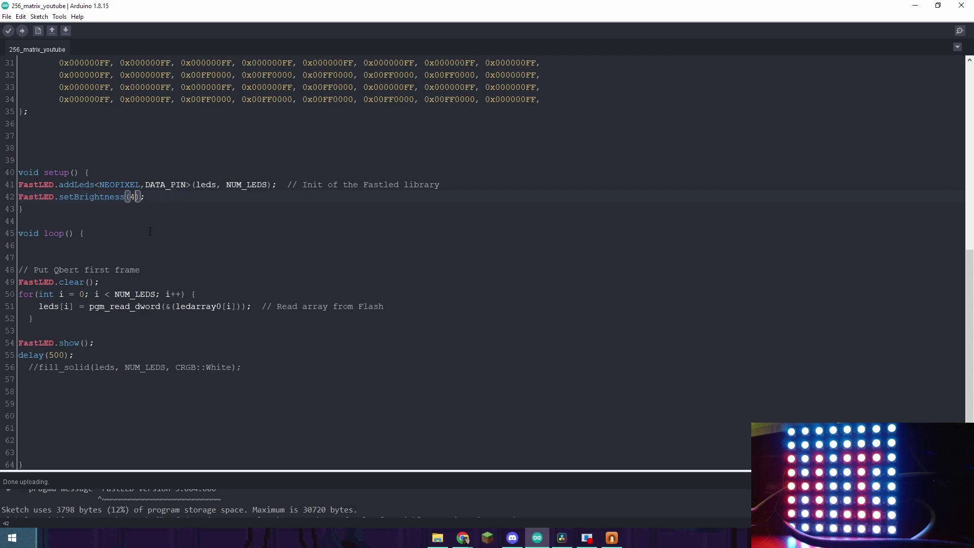
Change setBrightness from 4 to 1 and upload the sketch.
key("BackSpace")
type("1")
left_click(22, 31)
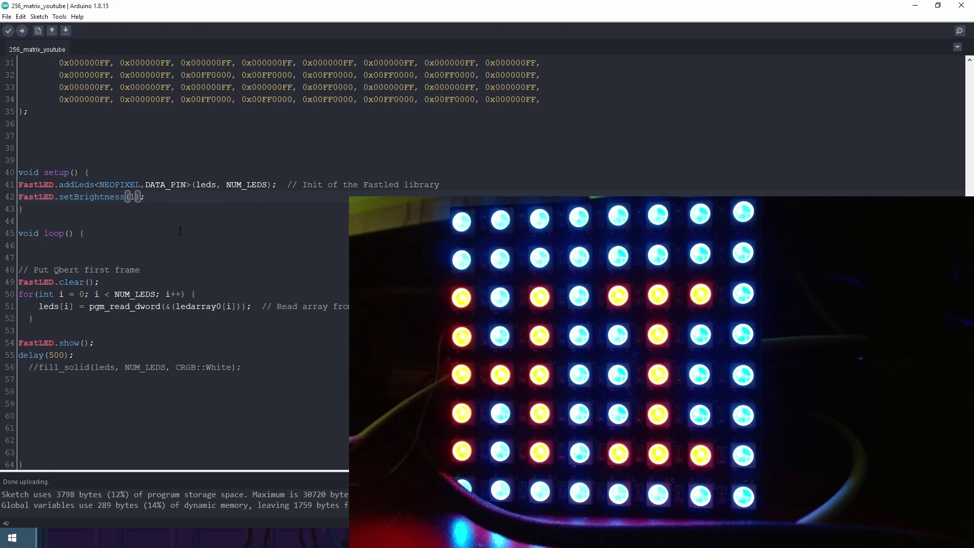
Change setBrightness to 255 and upload again with Ctrl+U.
key("BackSpace")
type("255")
key("ctrl+u")
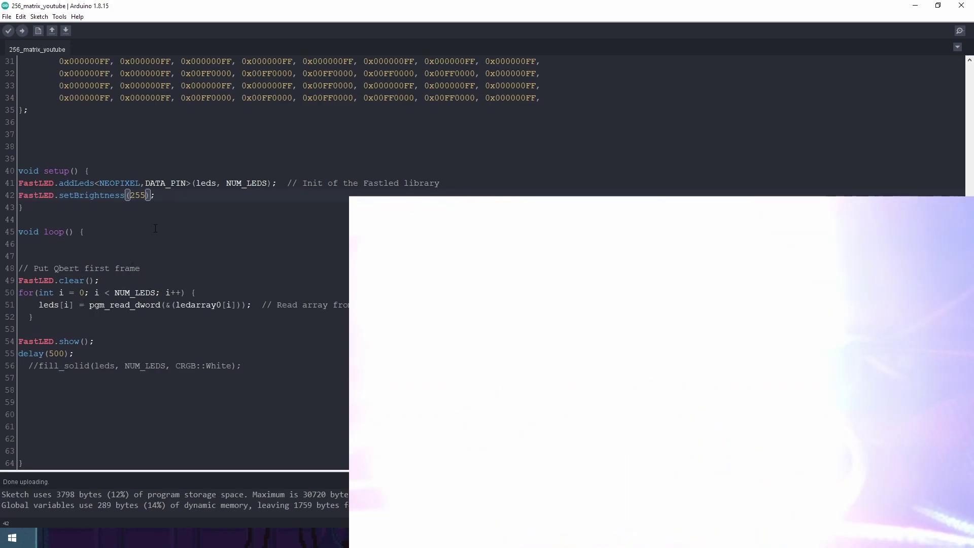
Choose ATmega328P (Old Bootloader) as the processor under Tools, then confirm the setting.
scroll(168, 227, "up", 5)
scroll(188, 225, "down", 2)
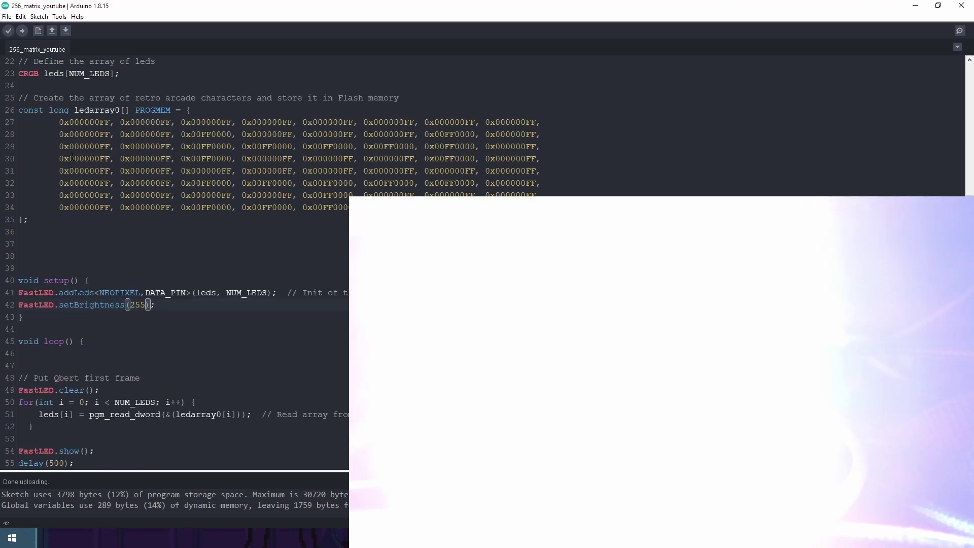
scroll(214, 276, "down", 3)
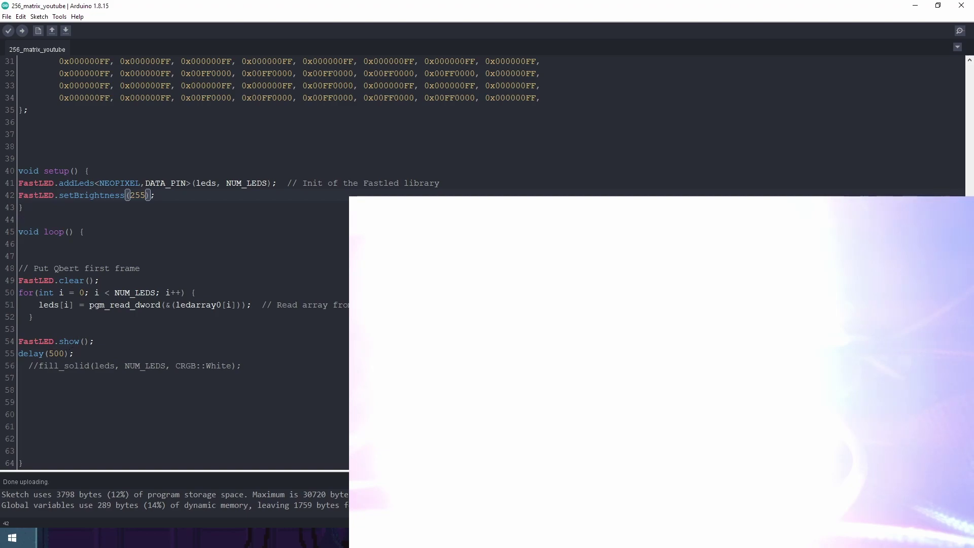
left_click(60, 16)
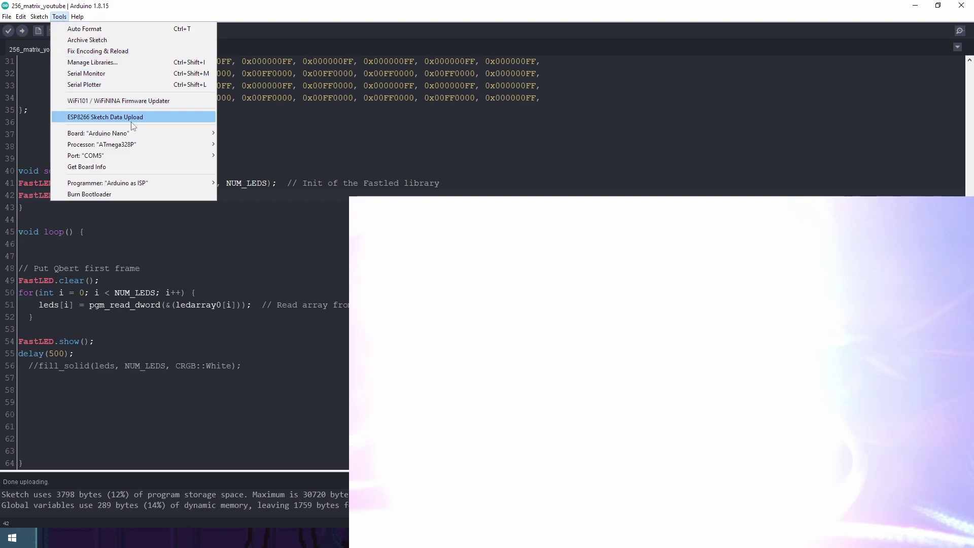
mouse_move(132, 144)
left_click(254, 155)
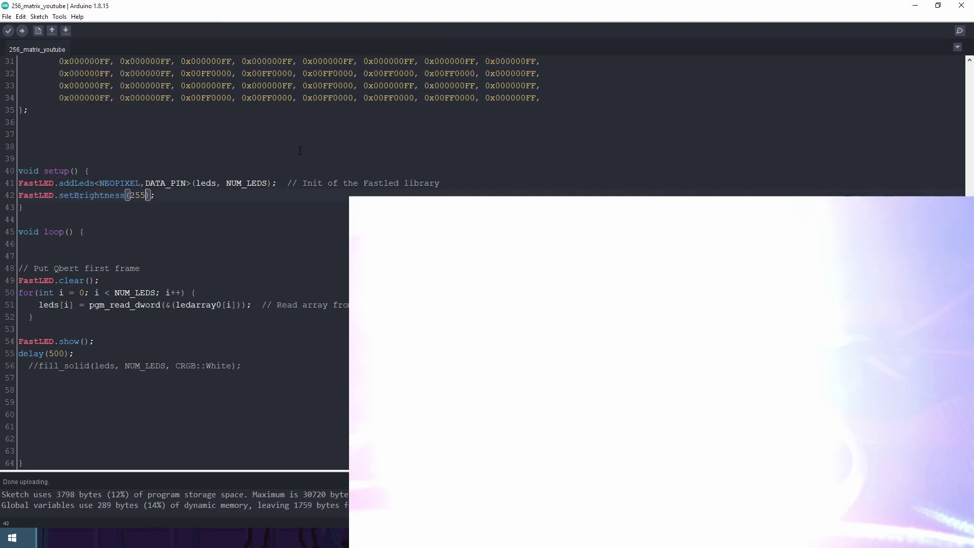
left_click(59, 16)
left_click(136, 202)
Replace 255 with 16 in setBrightness and upload the sketch with Ctrl+U.
key("BackSpace")
key("BackSpace")
key("BackSpace")
type("16")
key("ctrl+u")
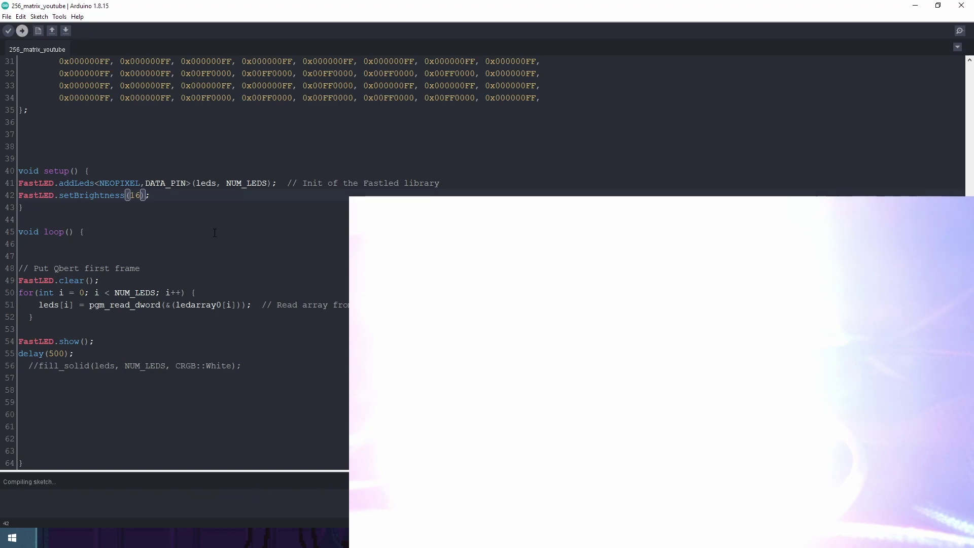
left_click(331, 239)
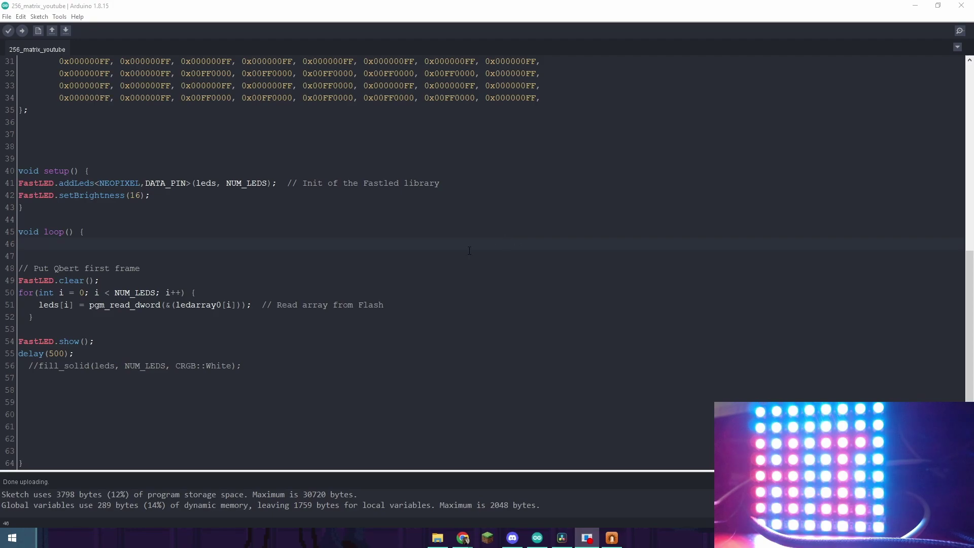
Return to LED Matrix Studio and add frame 2 to the HI animation.
scroll(475, 251, "up", 10)
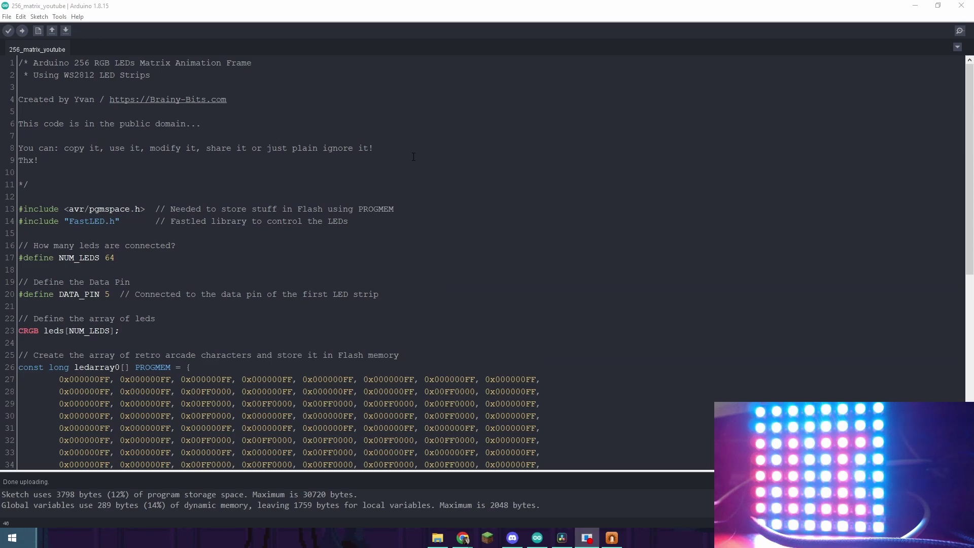
key("alt+Tab")
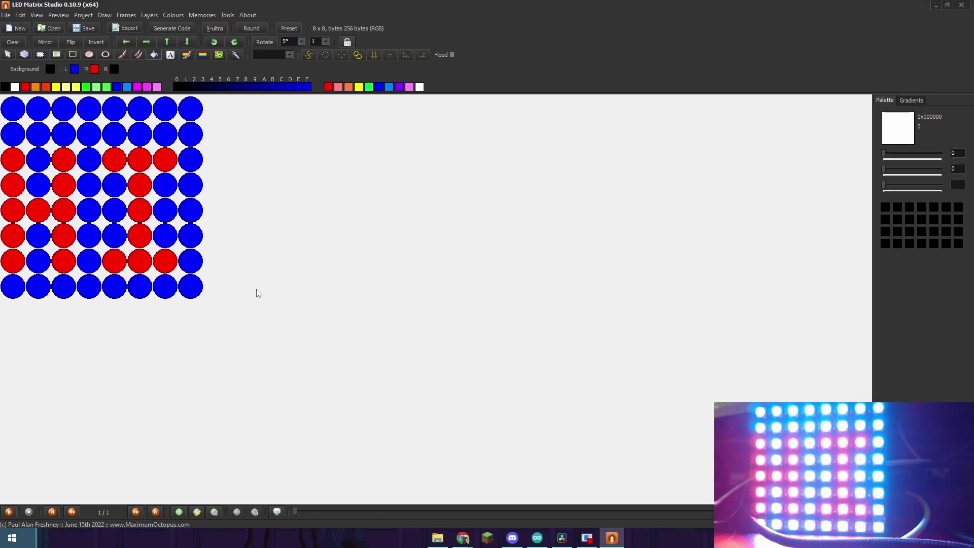
left_click(195, 511)
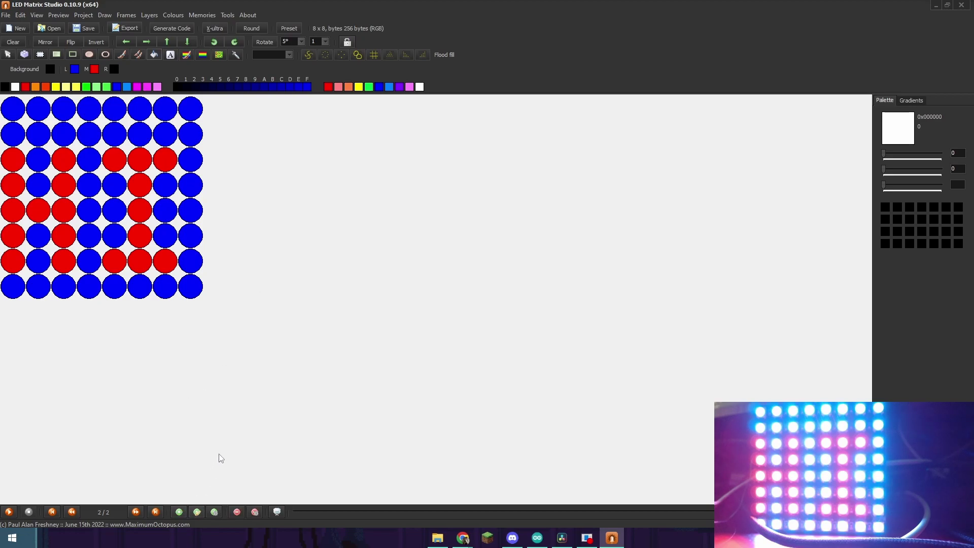